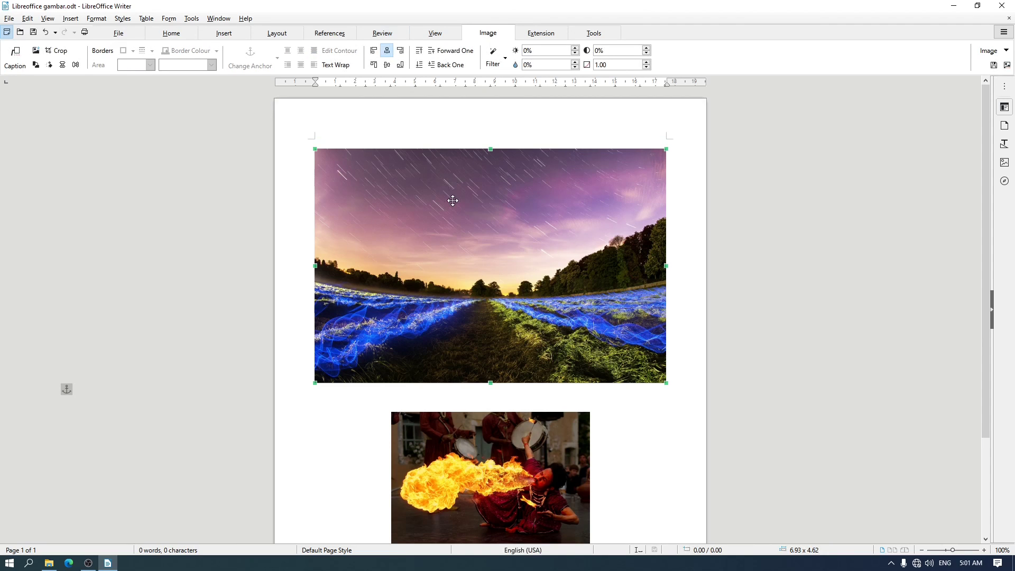
Open the compression settings for the night-sky field picture and set its JPEG quality to 9.
click(443, 139)
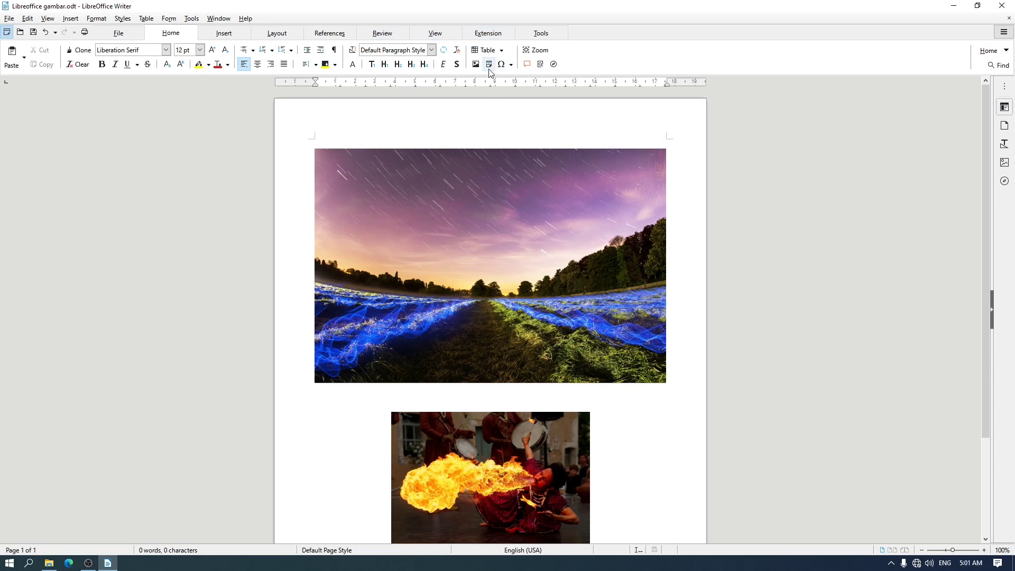
click(474, 191)
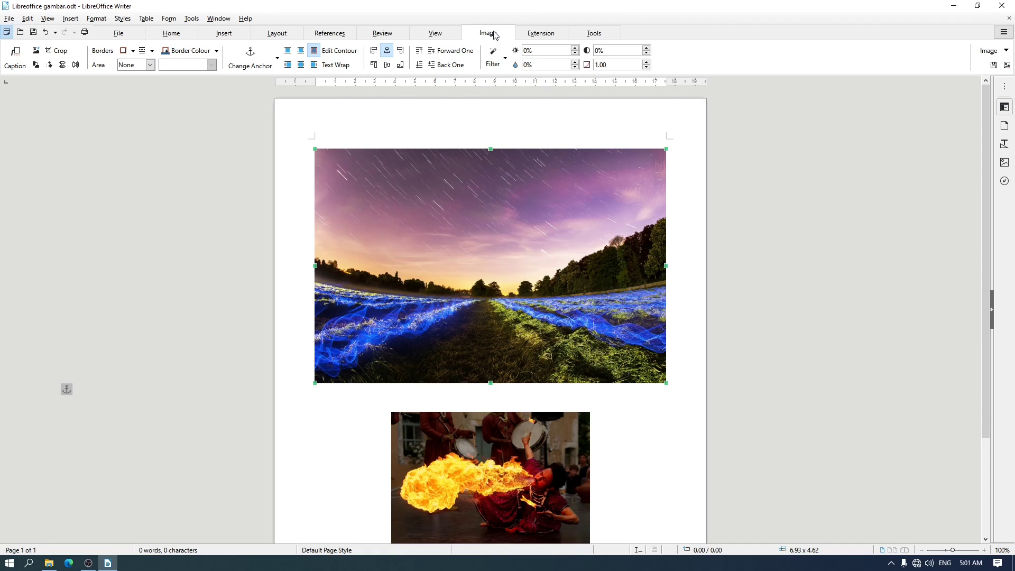
click(36, 51)
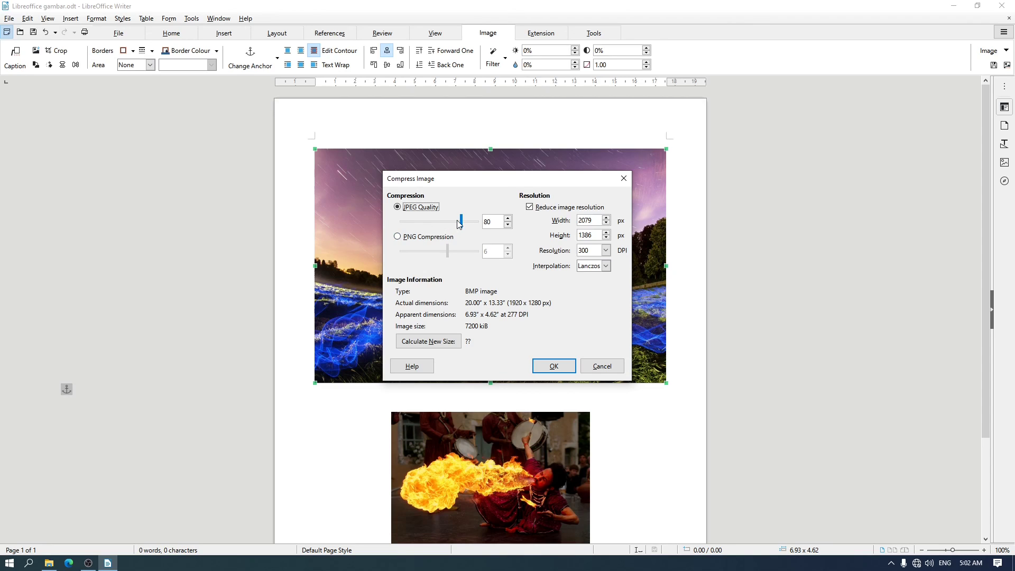
click(439, 238)
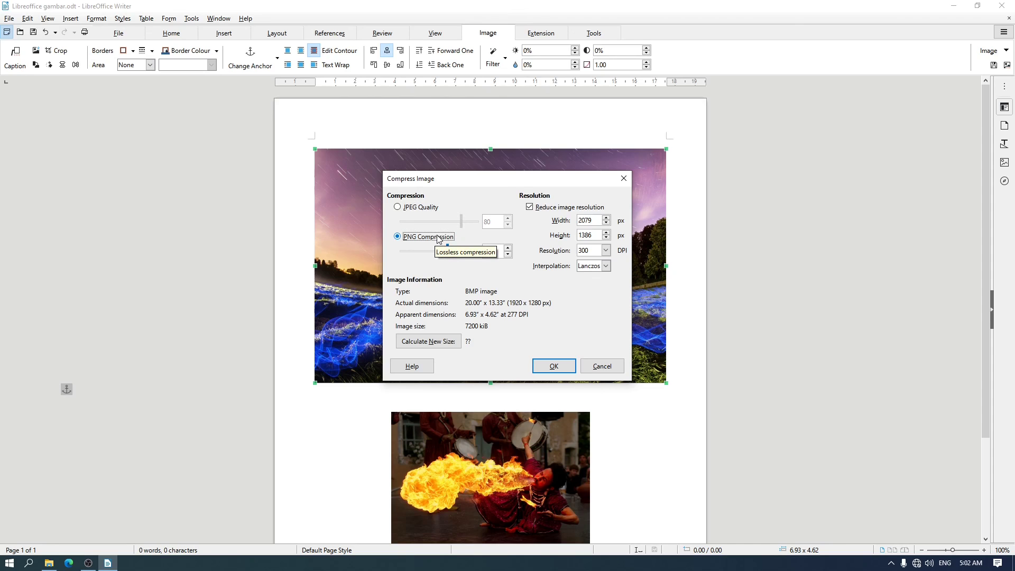
key(Up)
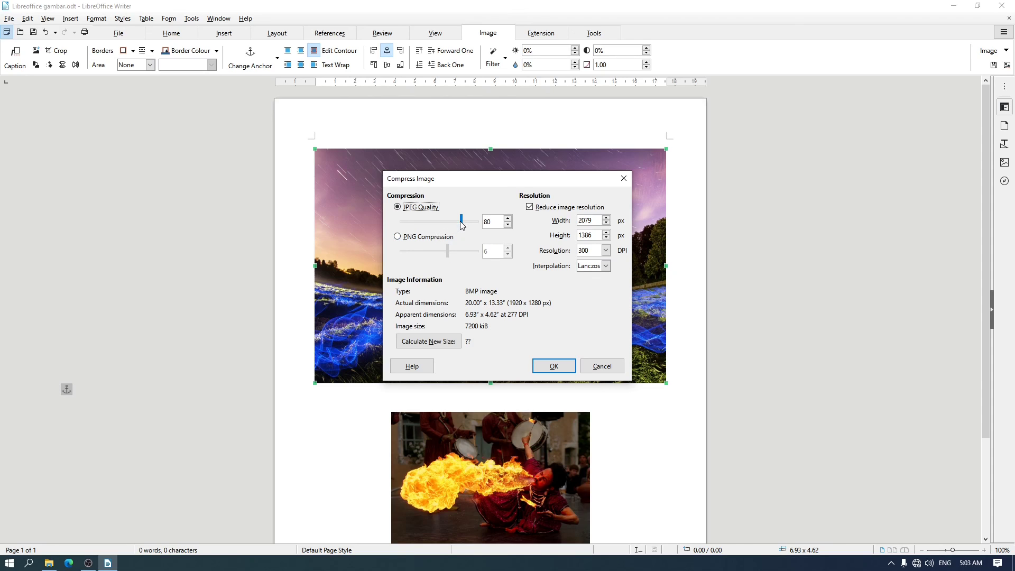
drag(461, 224, 406, 221)
click(446, 343)
click(530, 207)
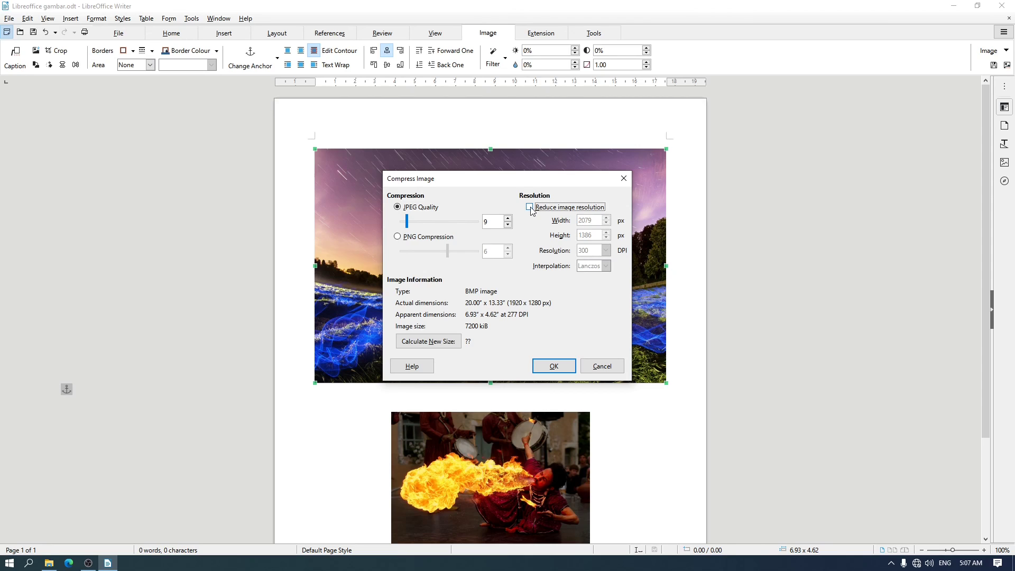
click(531, 207)
drag(581, 221, 572, 225)
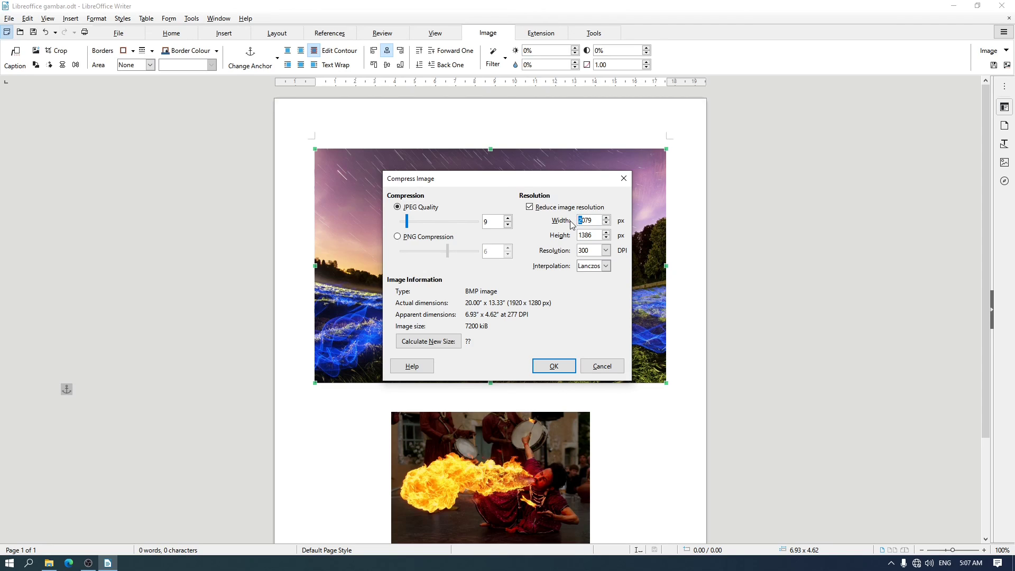
text(1)
key(BackSpace)
text(2)
drag(579, 253, 582, 253)
text(1)
key(BackSpace)
text(3)
click(589, 266)
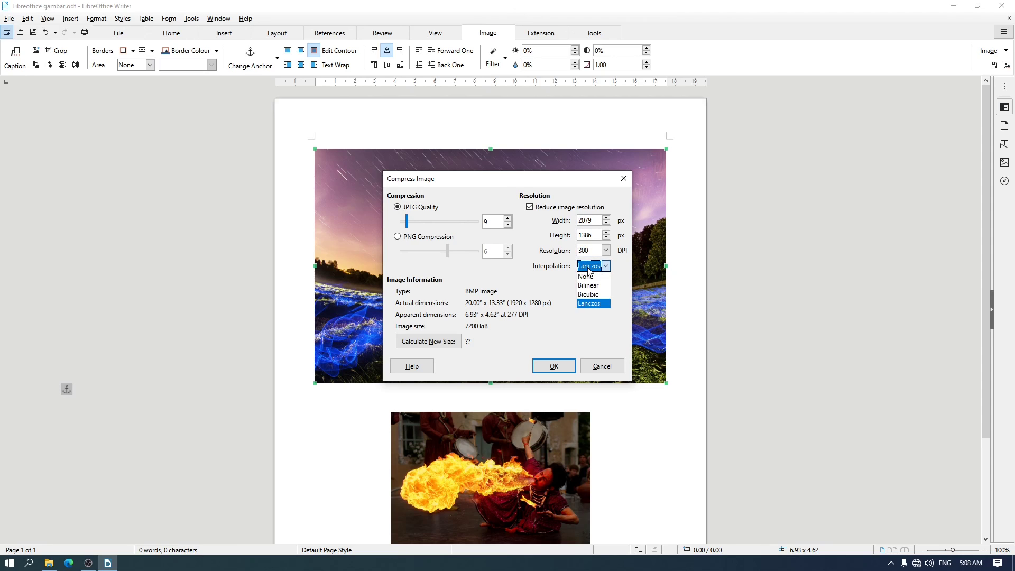
click(541, 276)
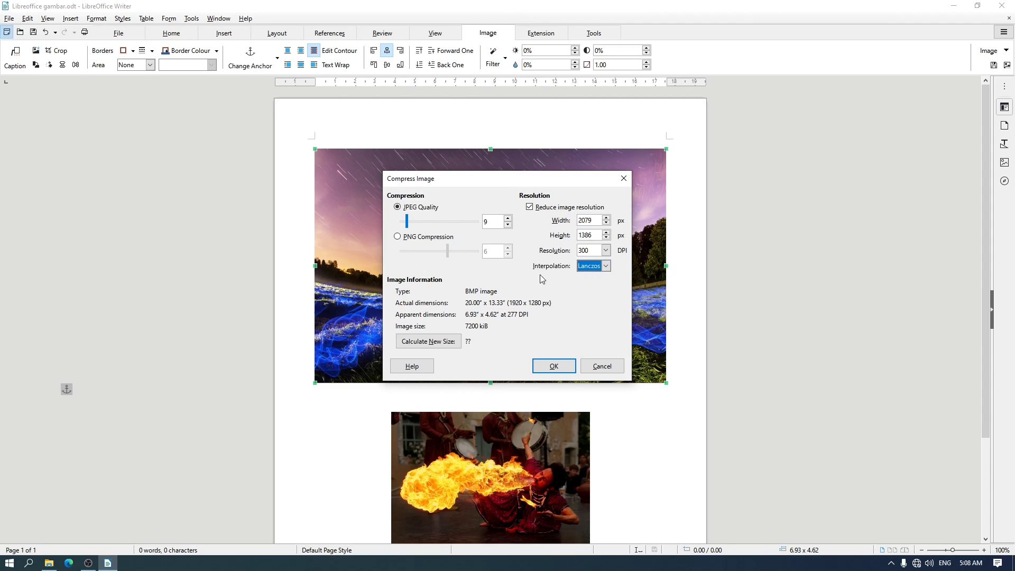
Set the reduced image width to 1079 px, calculate the new size and apply the compression.
click(583, 220)
drag(582, 220, 580, 221)
text(1)
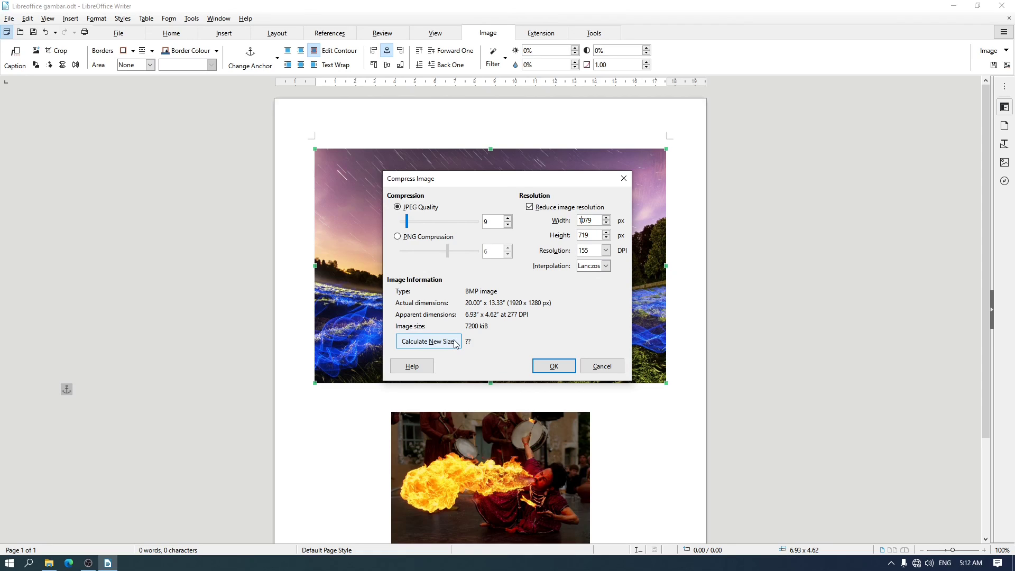
click(455, 342)
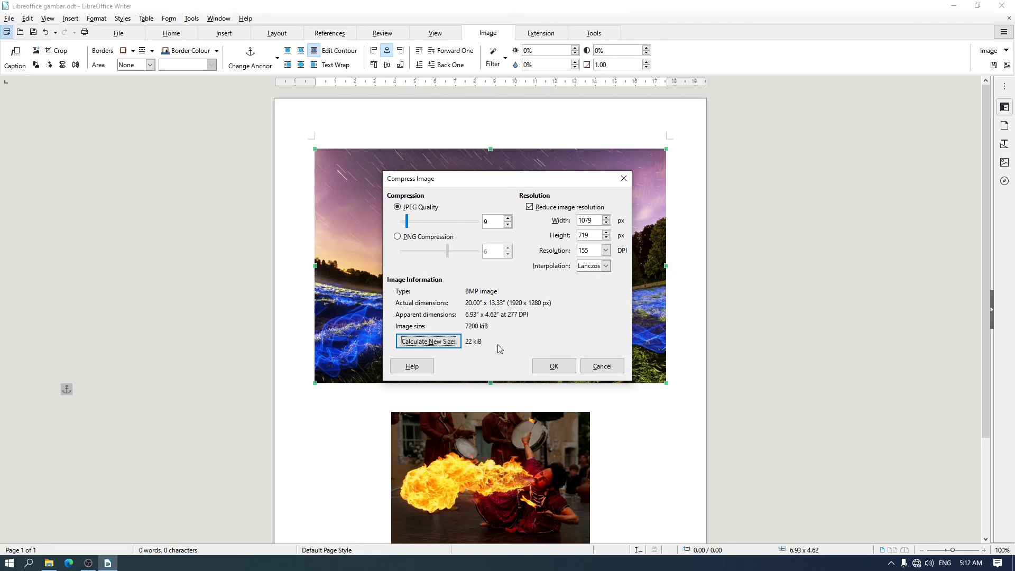
click(548, 370)
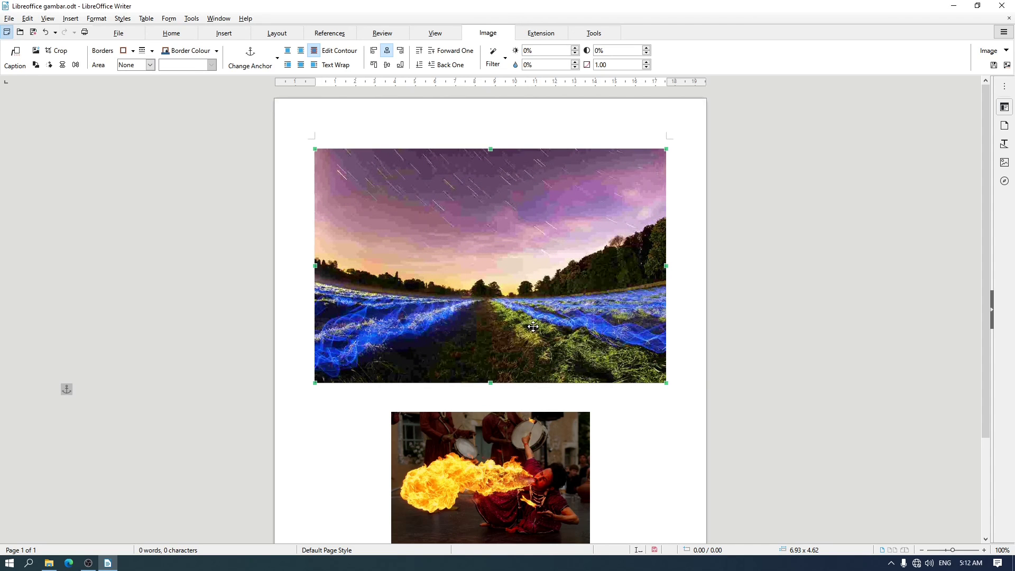
Crop the night-sky picture from its upper-left corner and right edge to about 2.76 × 3.65 in.
scroll(533, 327, up, 7)
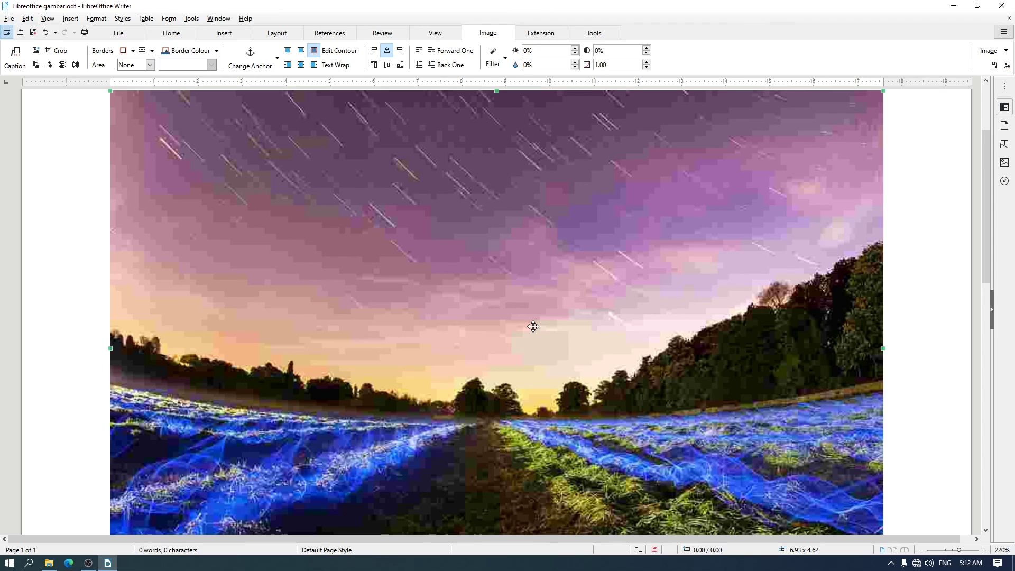
scroll(533, 326, down, 3)
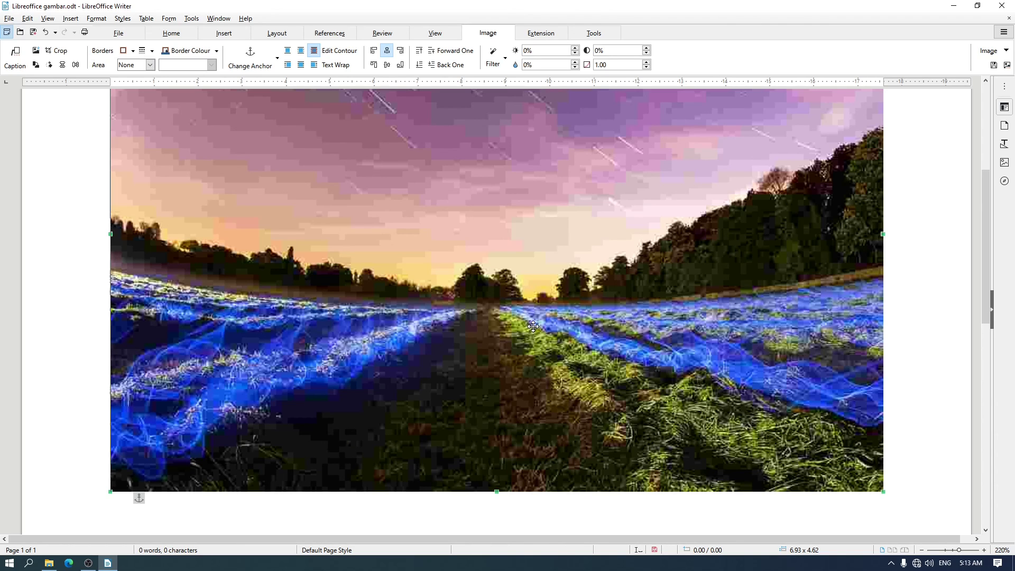
ctrl+scroll(533, 326, down, 4)
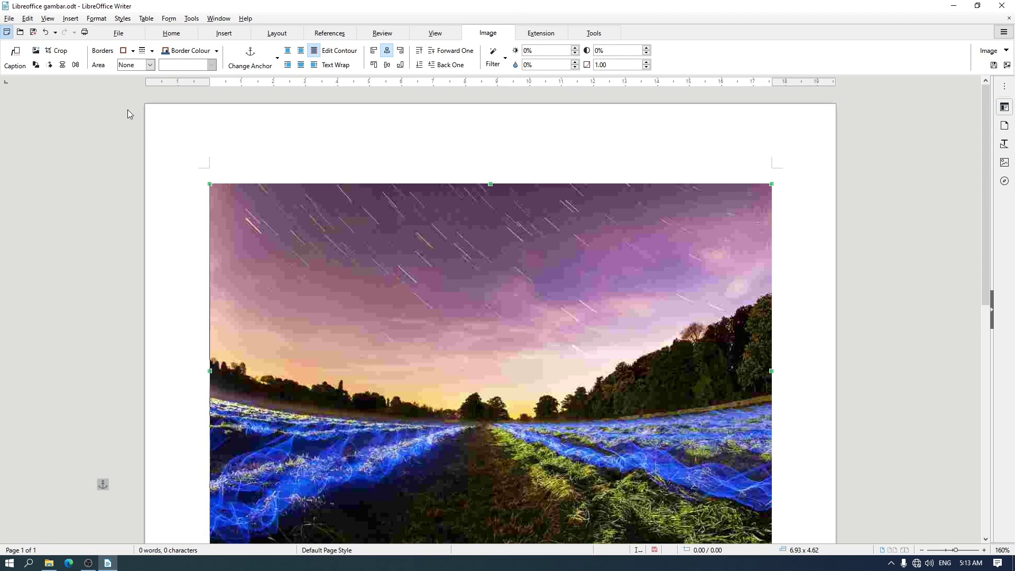
click(62, 57)
scroll(278, 206, down, 1)
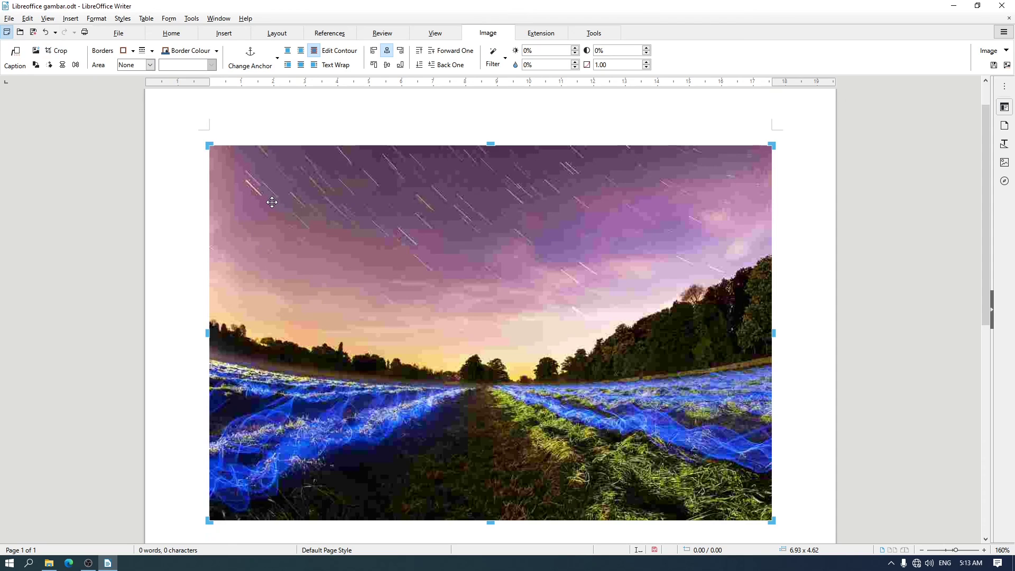
drag(208, 145, 398, 221)
scroll(698, 332, down, 1)
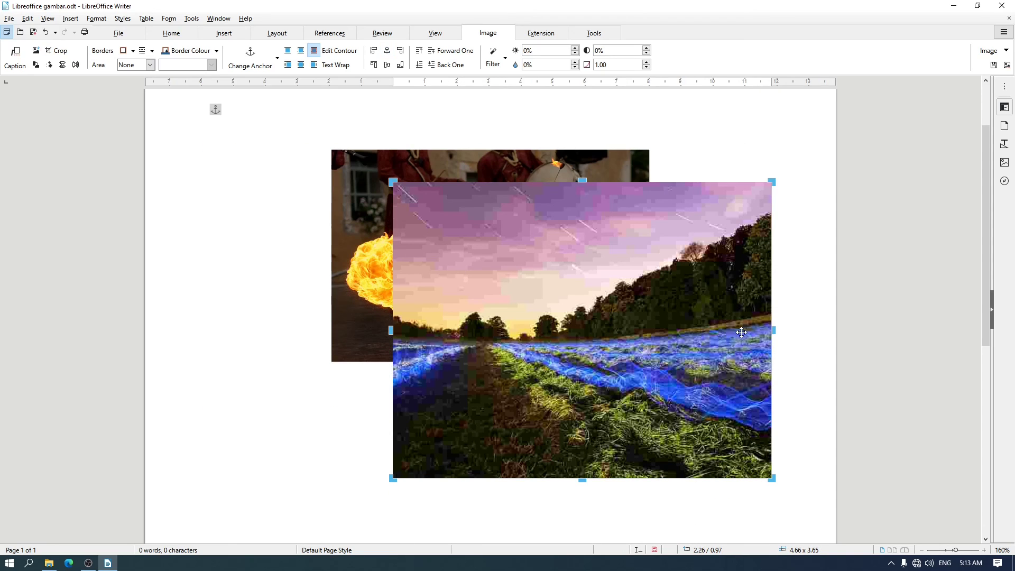
drag(774, 330, 618, 320)
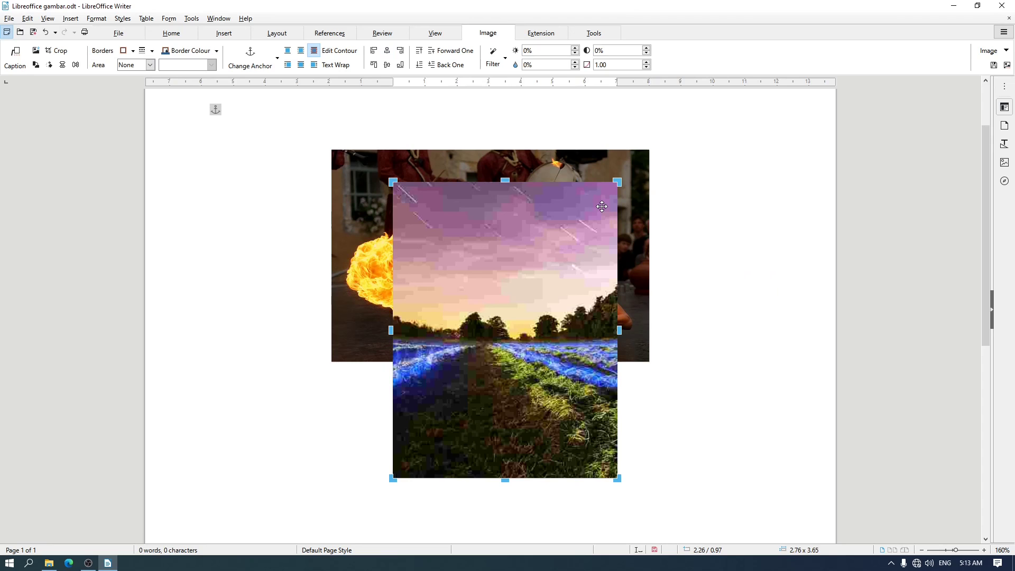
key(Escape)
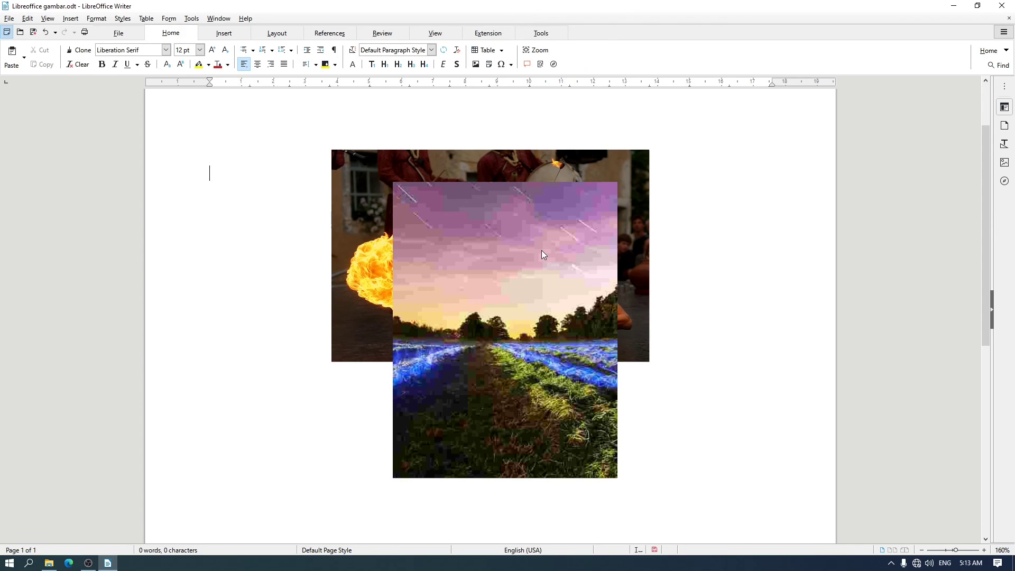
Switch to File Explorer and place its folder window side by side with the document.
click(49, 564)
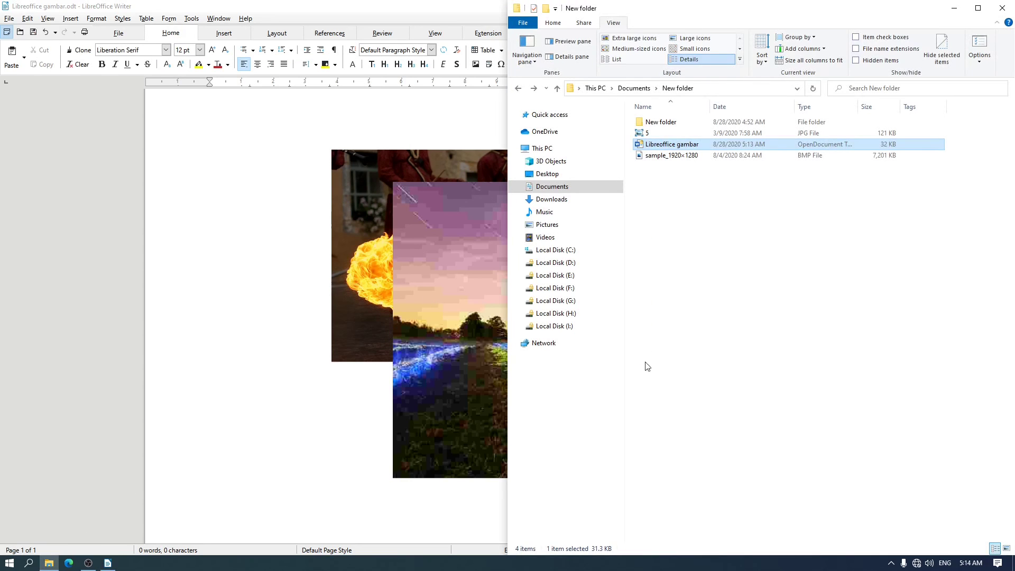
click(648, 366)
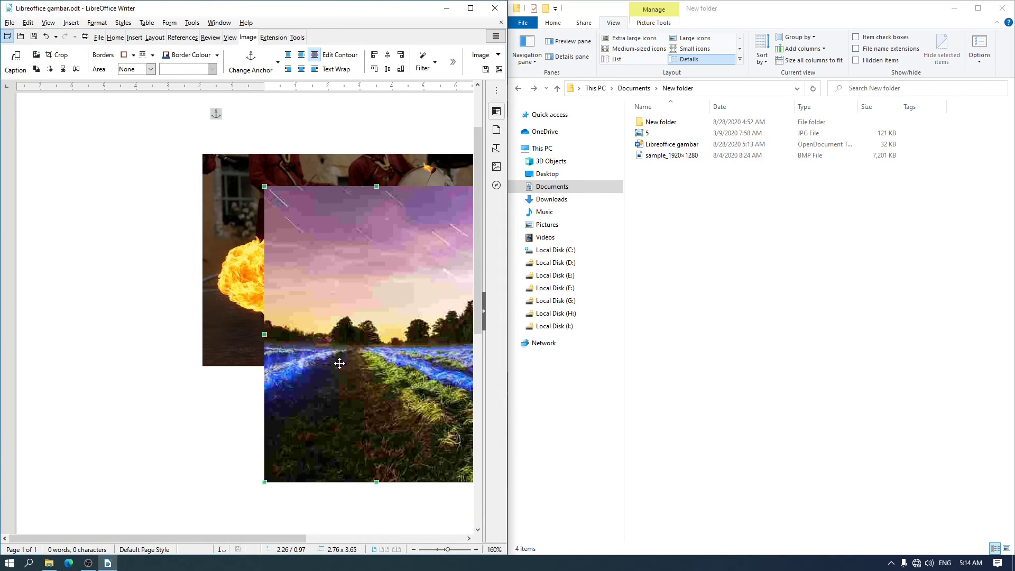
ctrl+scroll(339, 364, down, 2)
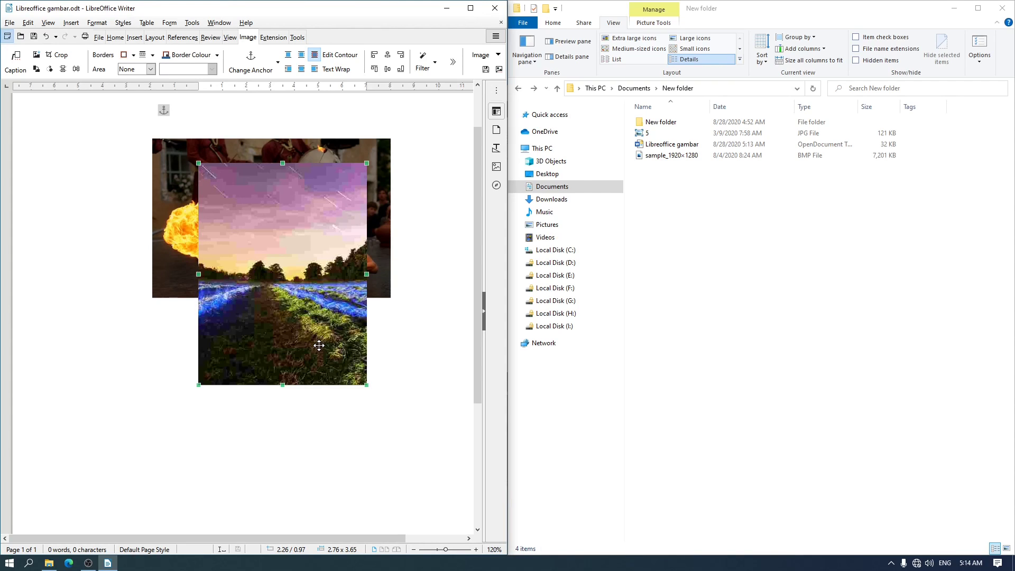
Extend the night-sky picture's crop frame from both upper corners to bring back hidden areas, to about 6.90 × 4.57 in.
click(52, 56)
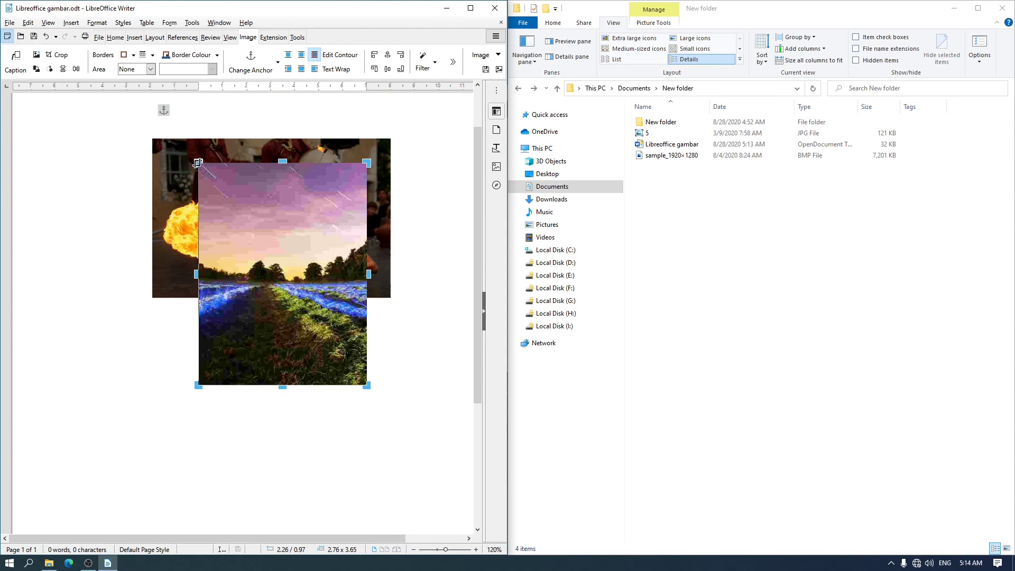
drag(197, 163, 58, 116)
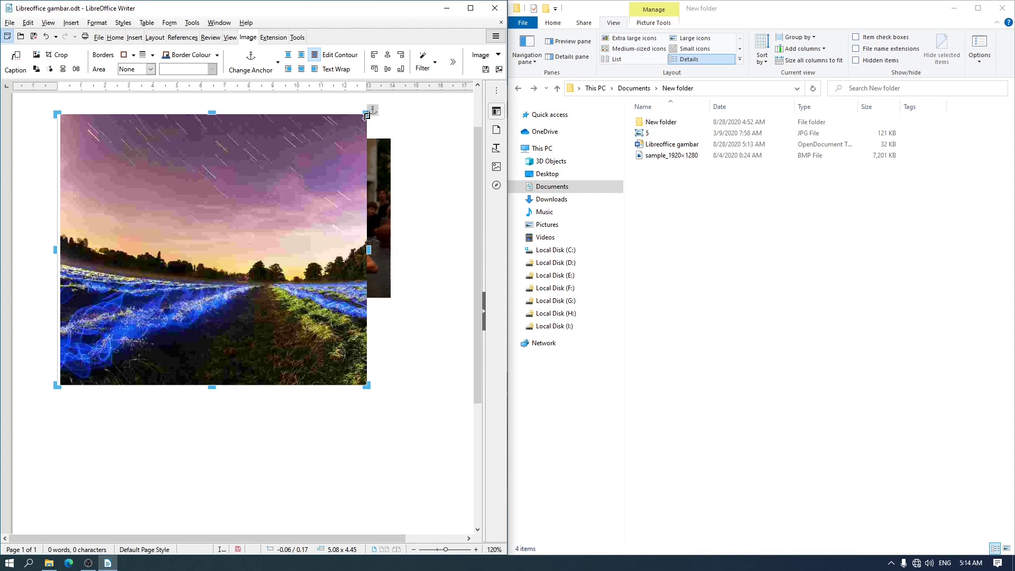
drag(366, 116, 410, 107)
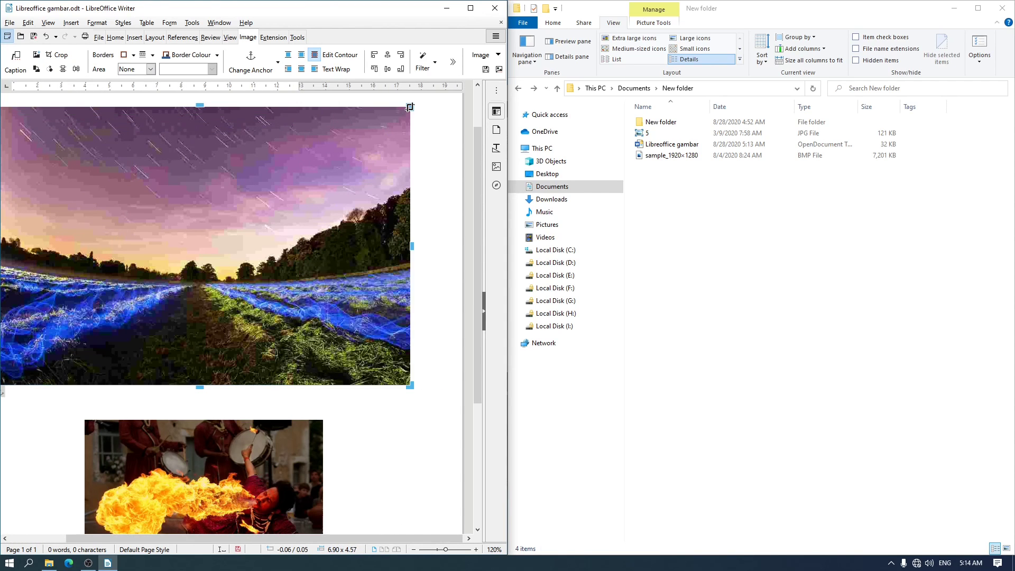
Crop the night-sky picture from its lower-right corner, left edge and top edge to about 2.00 × 0.95 in.
drag(411, 386, 216, 302)
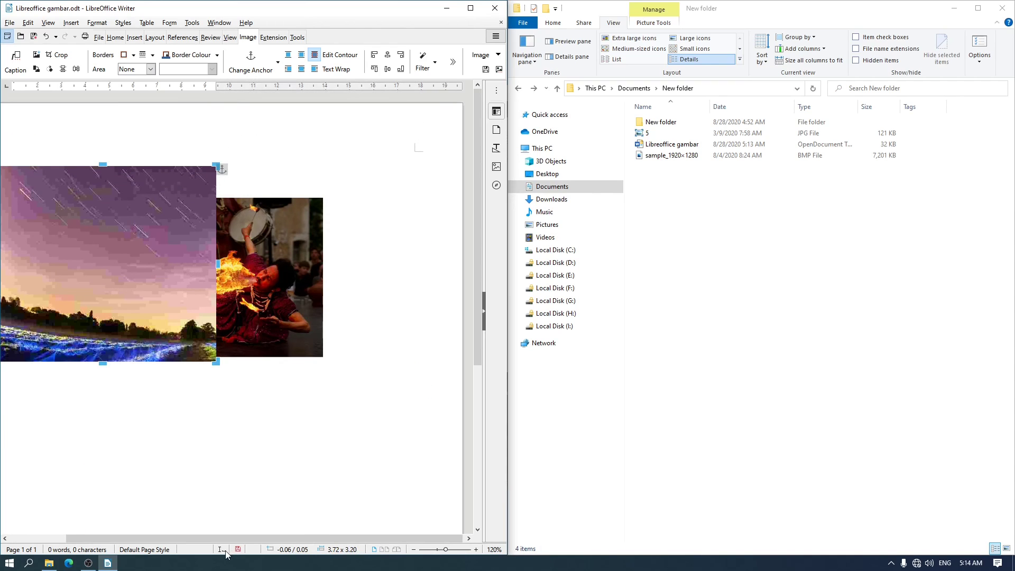
drag(234, 535, 173, 535)
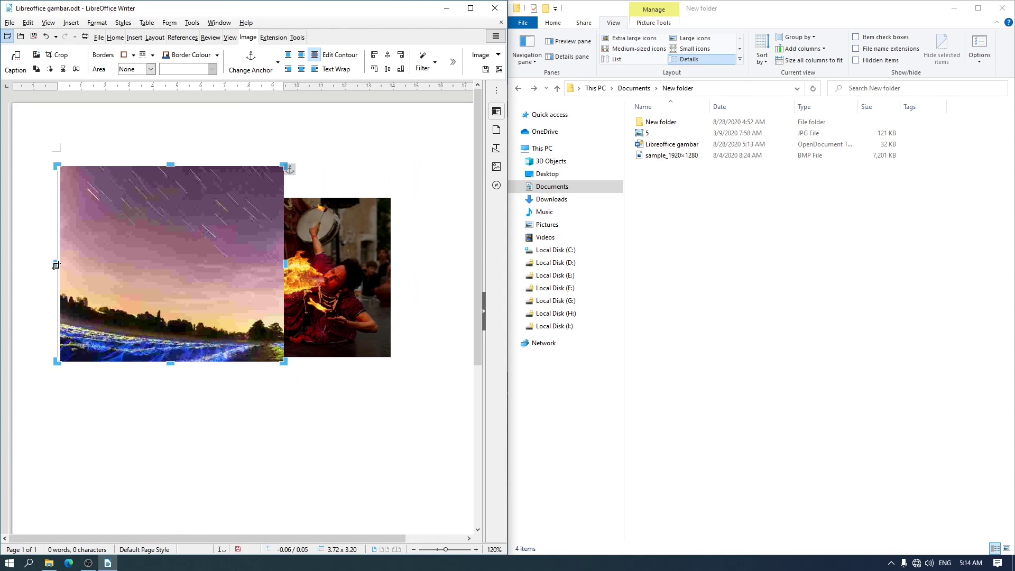
drag(55, 264, 162, 264)
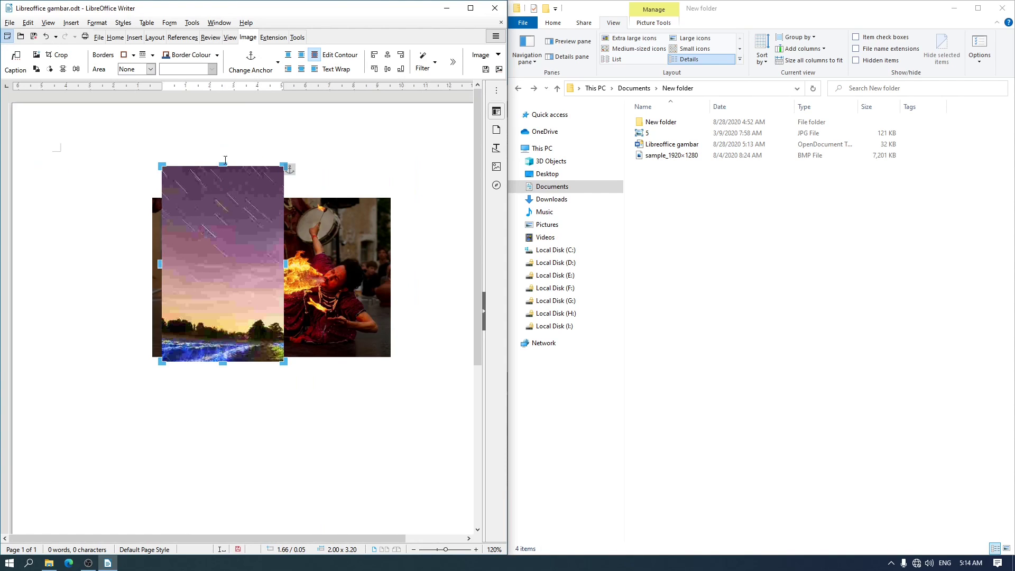
drag(222, 165, 224, 303)
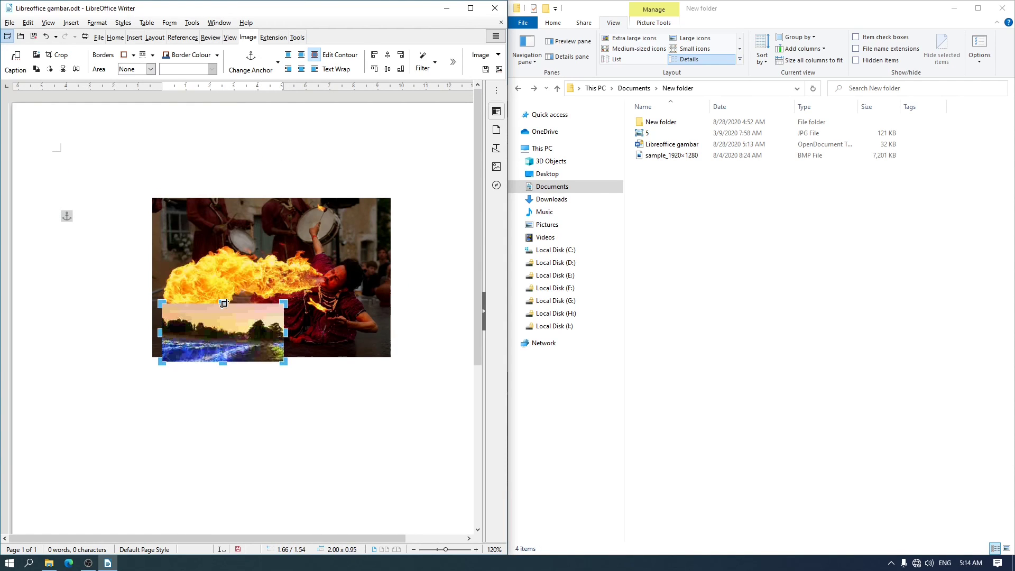
click(281, 237)
Save and close the document, and reopen the Libreoffice gambar file from its folder.
key(ctrl+s)
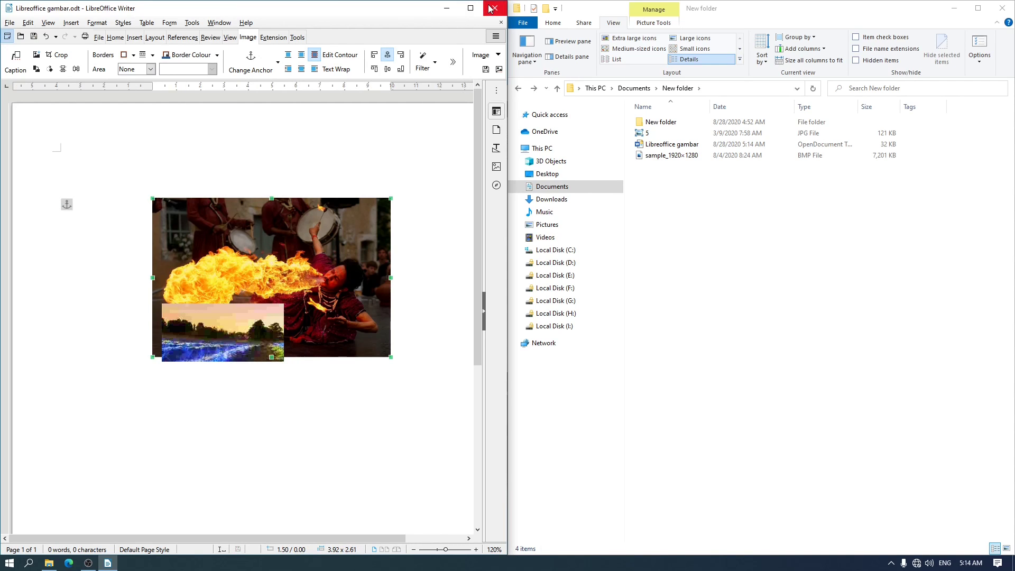
click(494, 8)
double_click(661, 144)
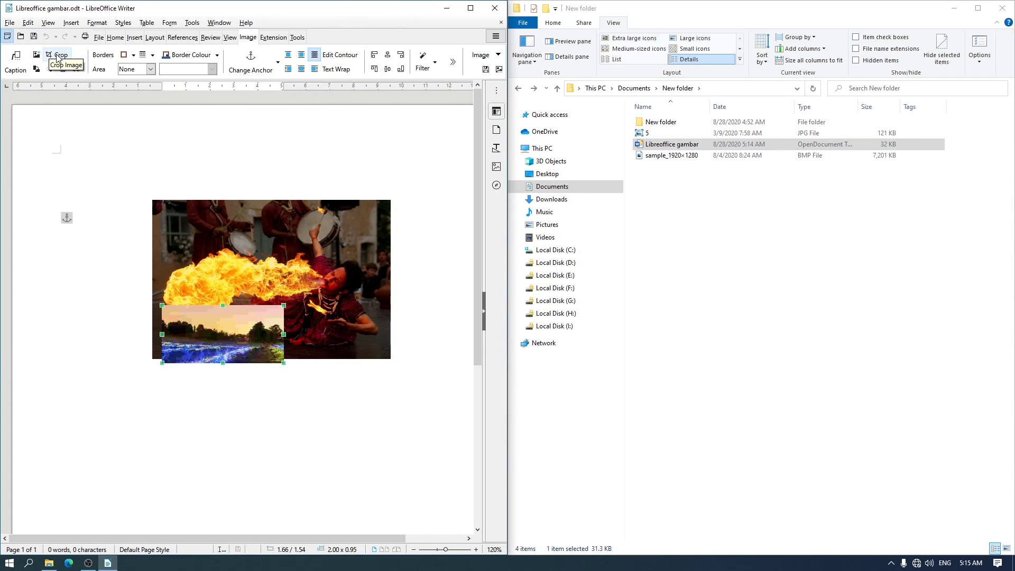
Extend the night-sky picture's crop frame outward to restore the cropped-away areas, to about 7.01 × 4.83 in.
drag(288, 302, 417, 149)
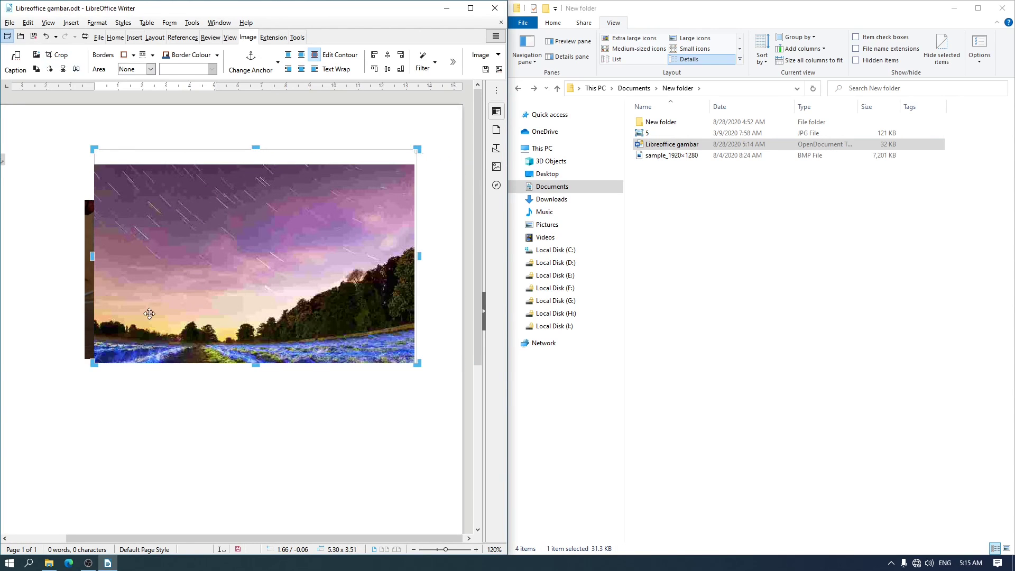
drag(94, 363, 3, 414)
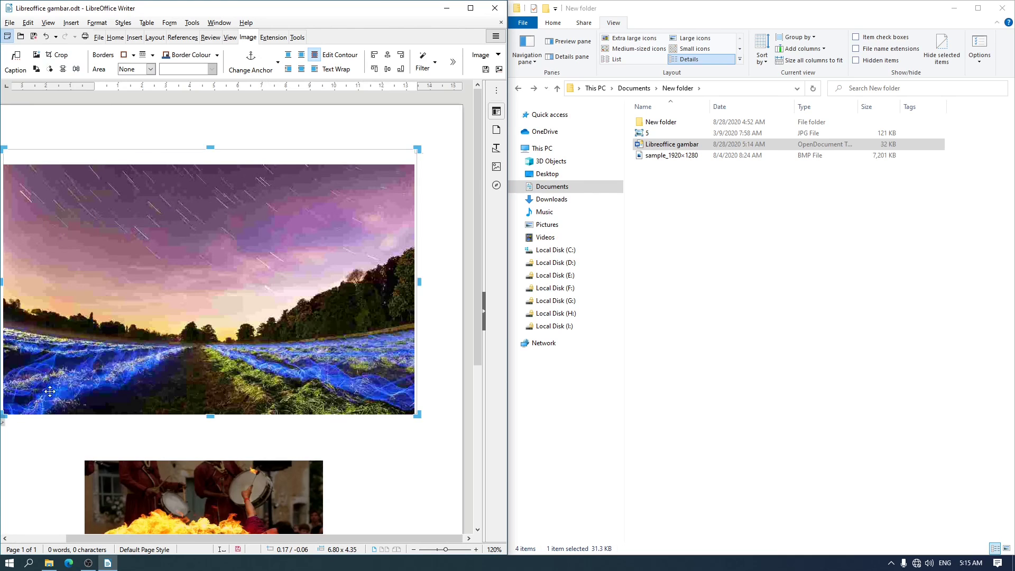
drag(164, 540, 110, 540)
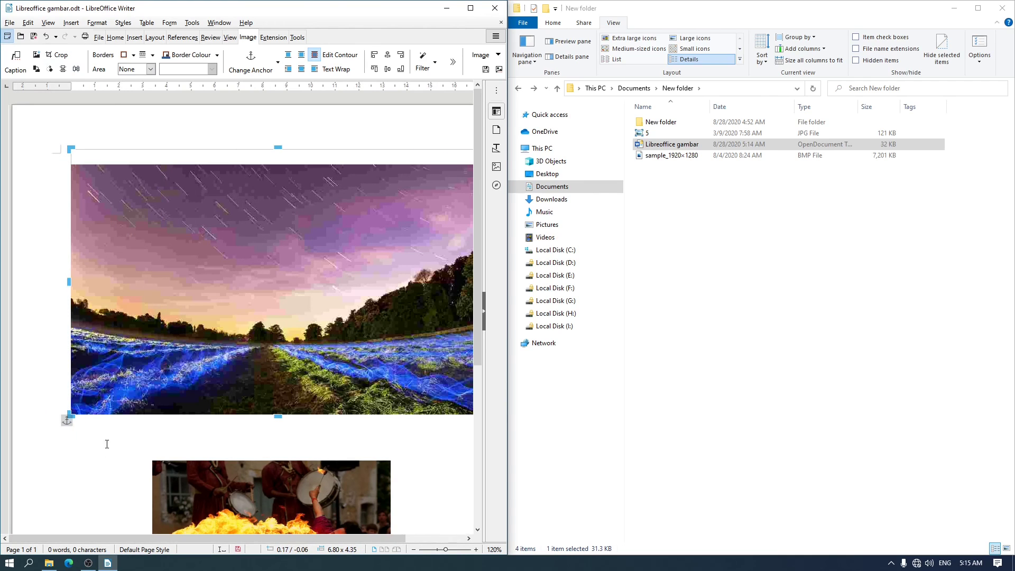
drag(67, 420, 21, 468)
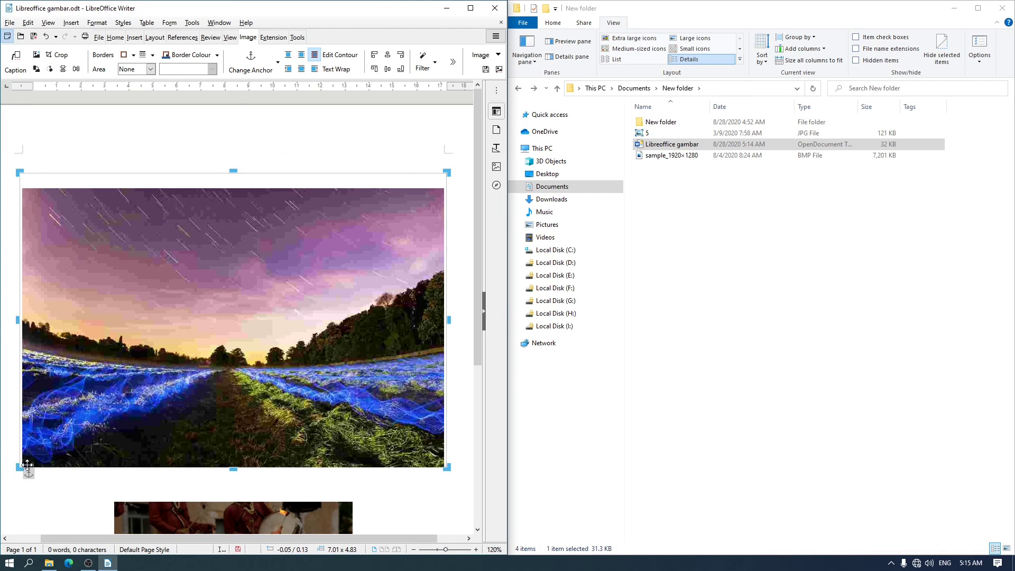
Compress the fire-breather picture below the night-sky picture to JPEG quality 5 and save the document.
scroll(140, 402, down, 5)
click(207, 365)
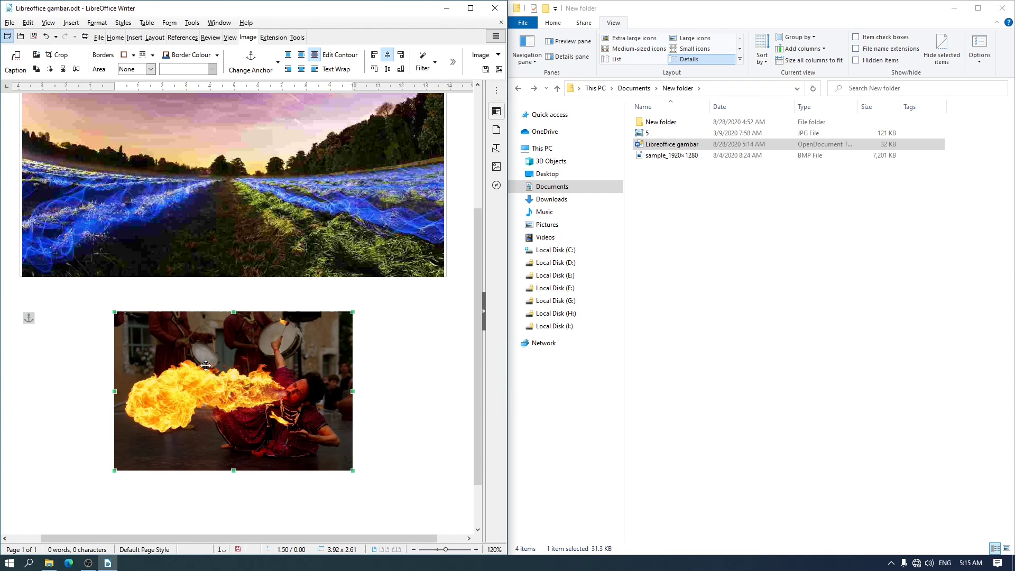
click(35, 56)
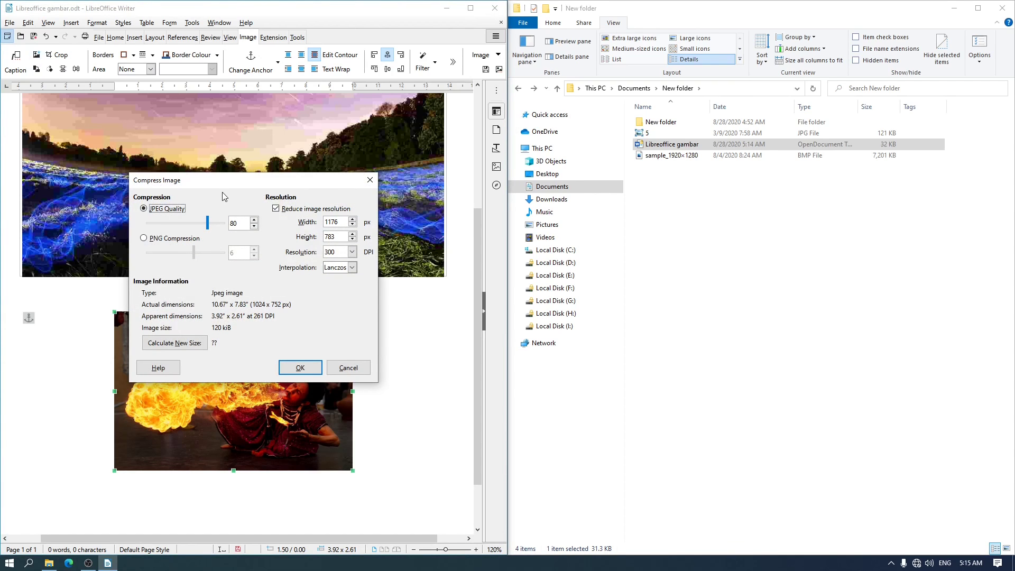
drag(207, 222, 149, 223)
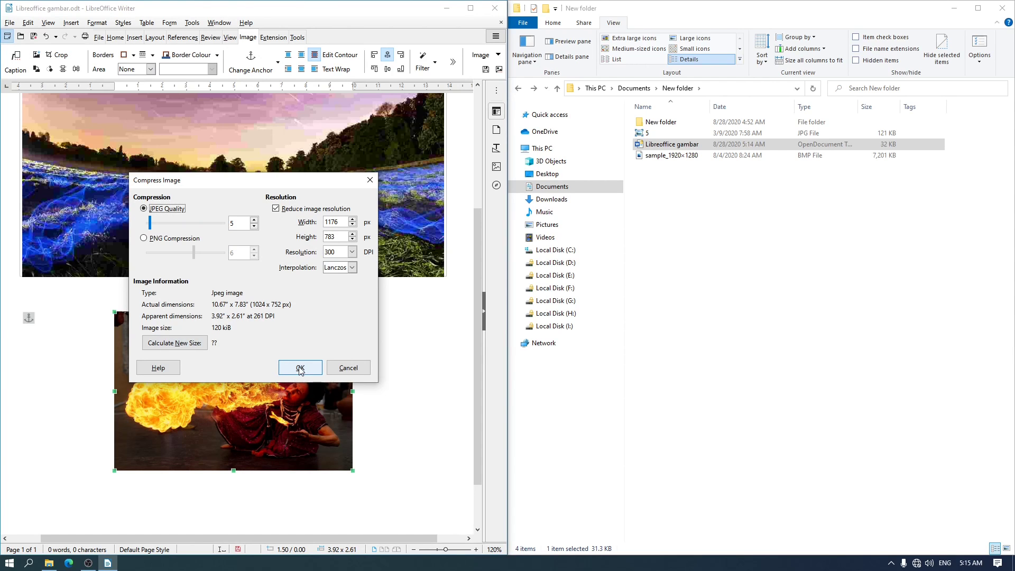
click(300, 368)
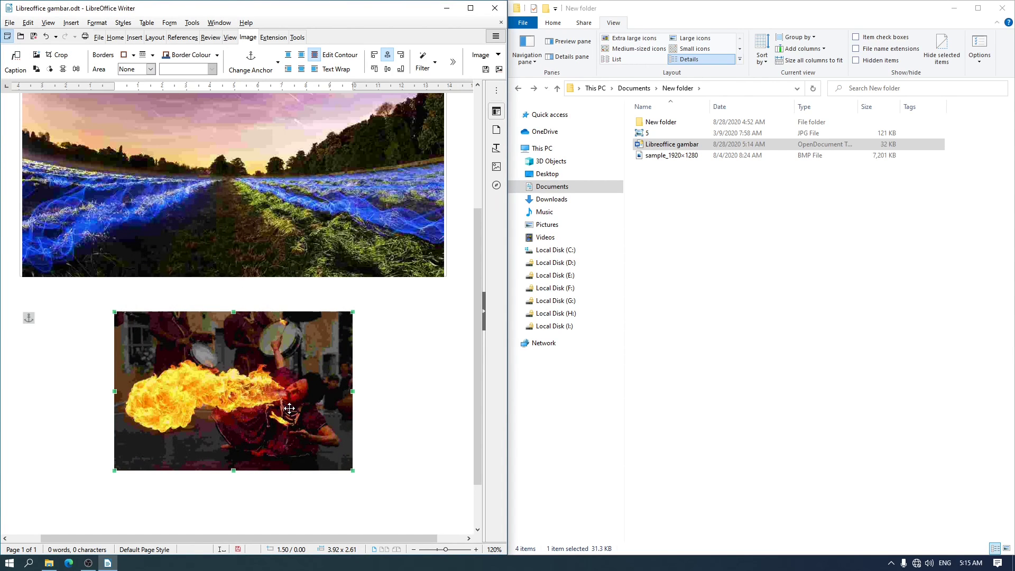
scroll(292, 359, down, 2)
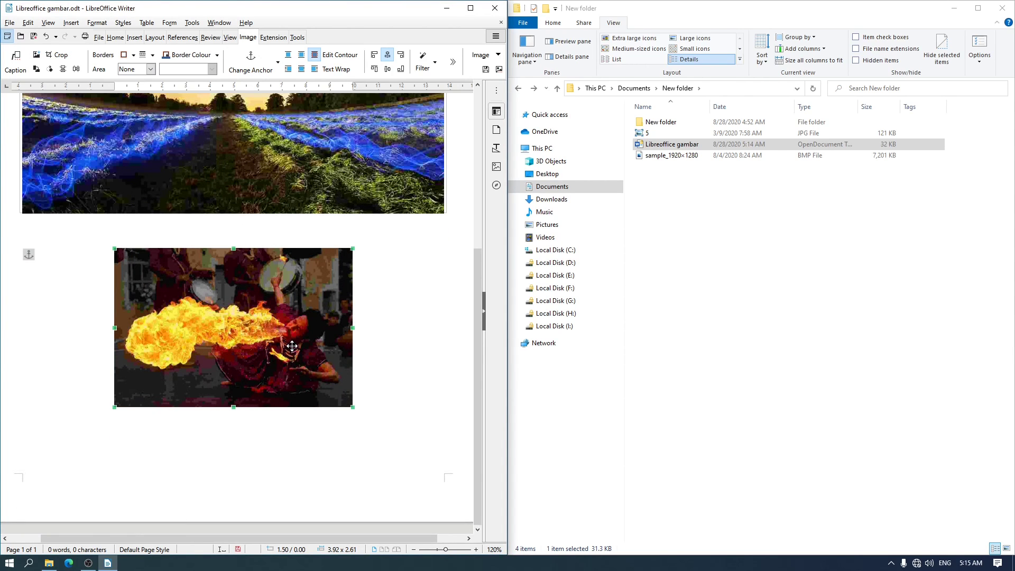
scroll(292, 346, up, 3)
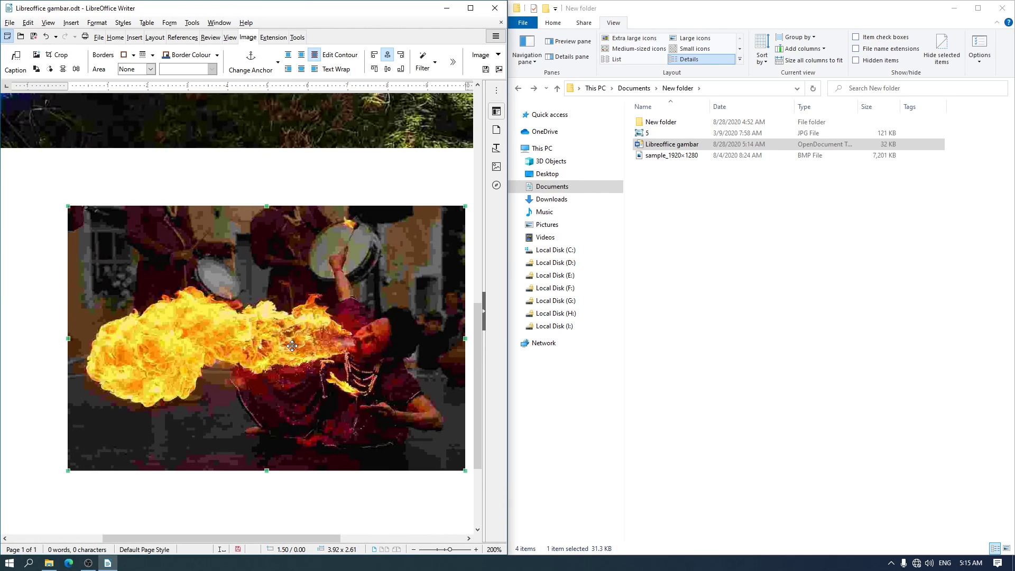
key(ctrl+s)
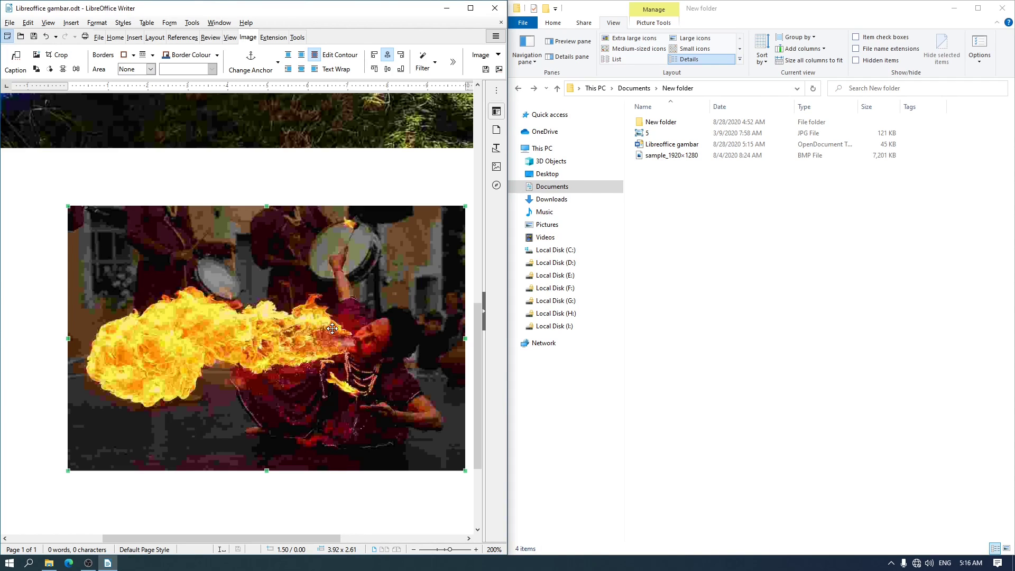
View the original image file 5 from the folder to compare its quality with the compressed picture, and close it.
drag(828, 137, 349, 335)
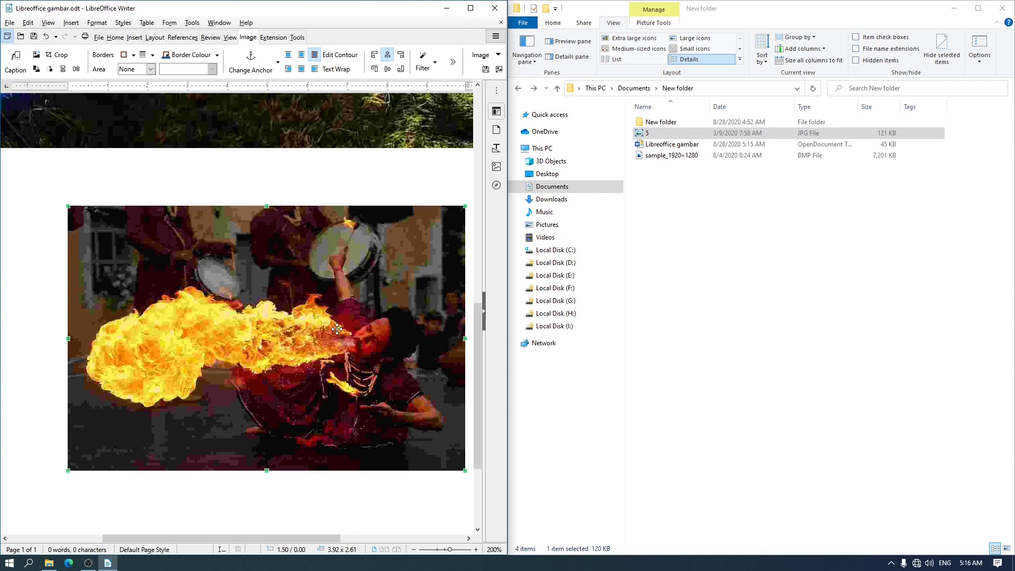
click(672, 134)
double_click(673, 134)
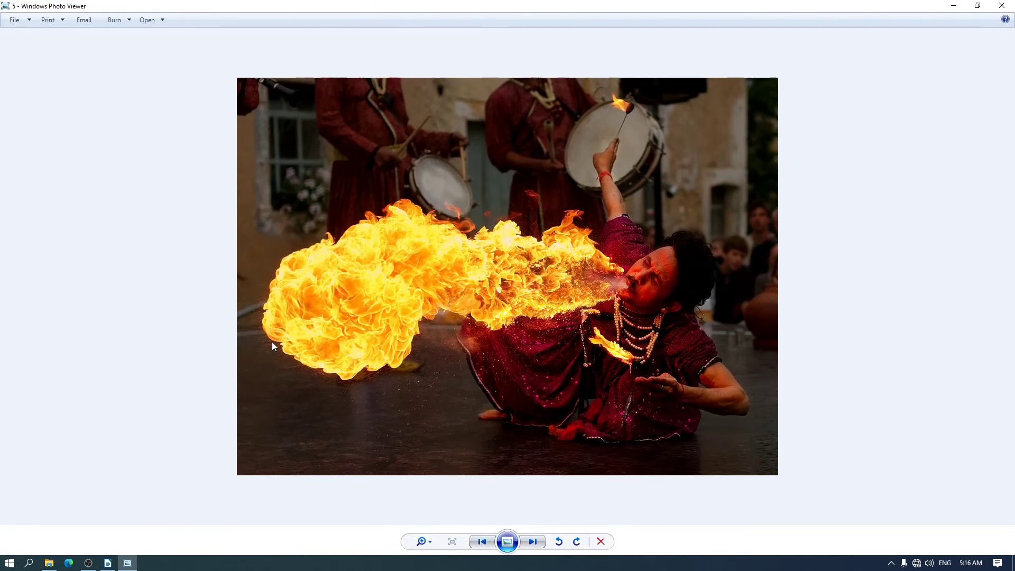
click(1002, 6)
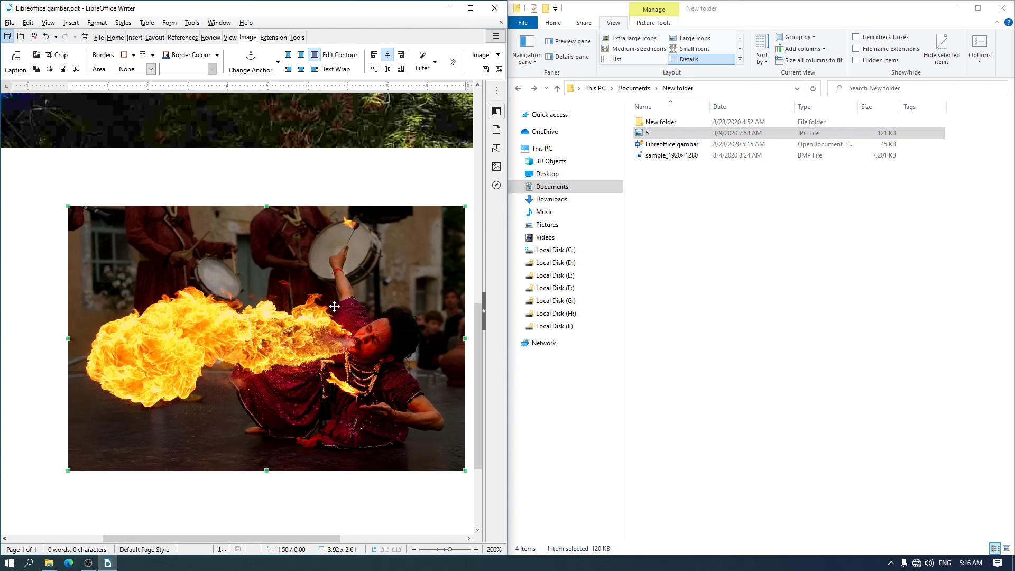
Undo the fire-breather picture's compression and save the document again to compare its file size in the folder.
key(ctrl+s)
click(795, 262)
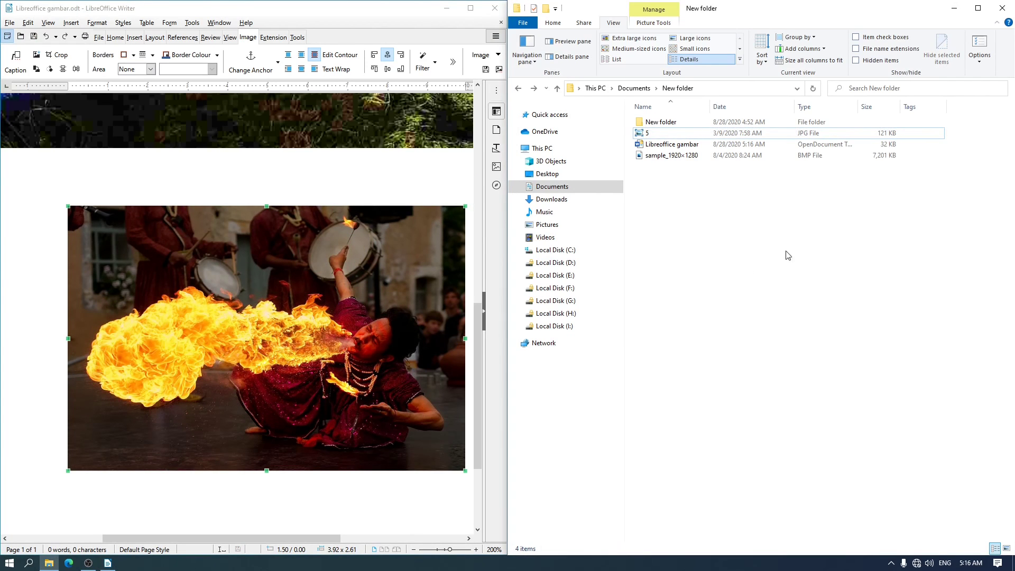
click(880, 135)
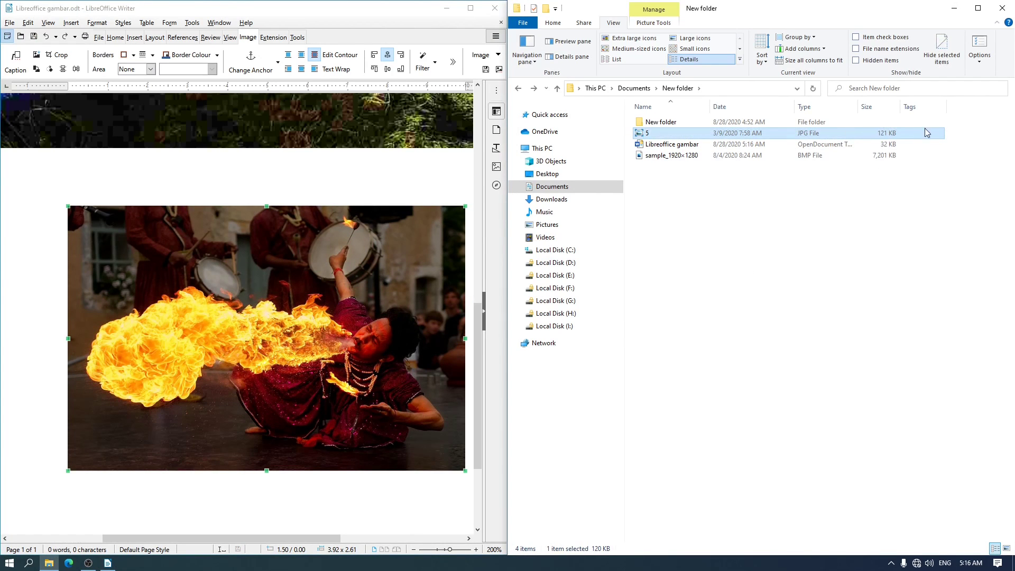
click(353, 340)
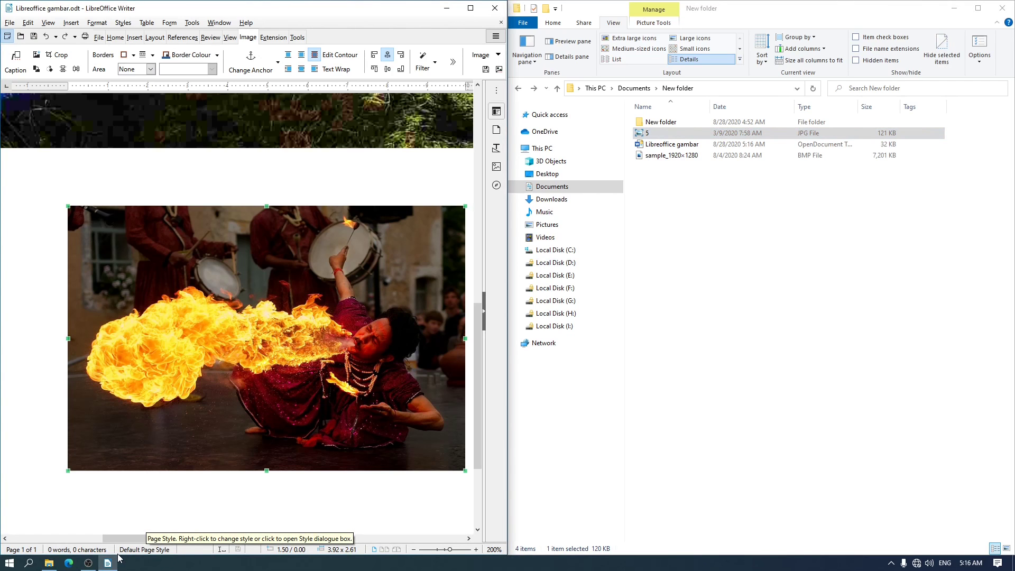